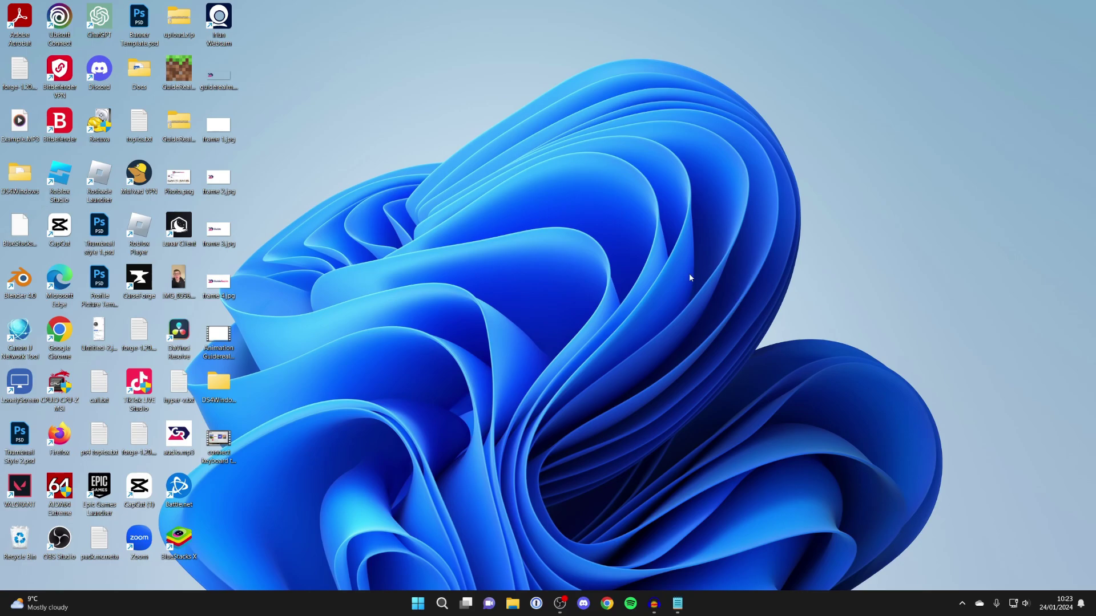
# - From Settings' Bluetooth & devices page, start adding a new Bluetooth device so it scans
pyautogui.click(421, 607)
pyautogui.click(675, 288)
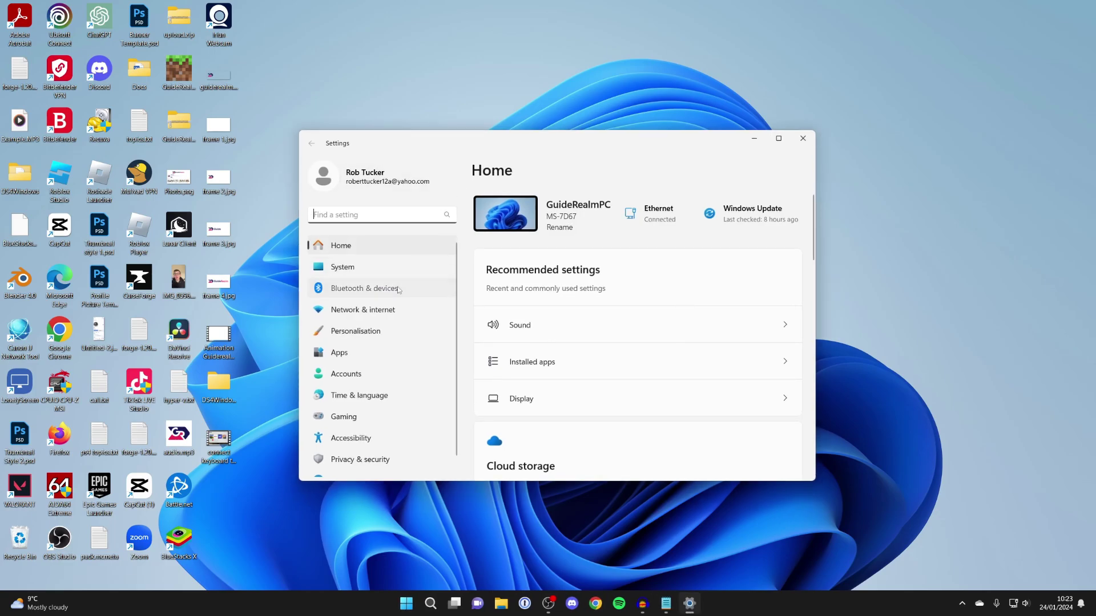
pyautogui.click(439, 290)
pyautogui.scroll(-5, 506, 283)
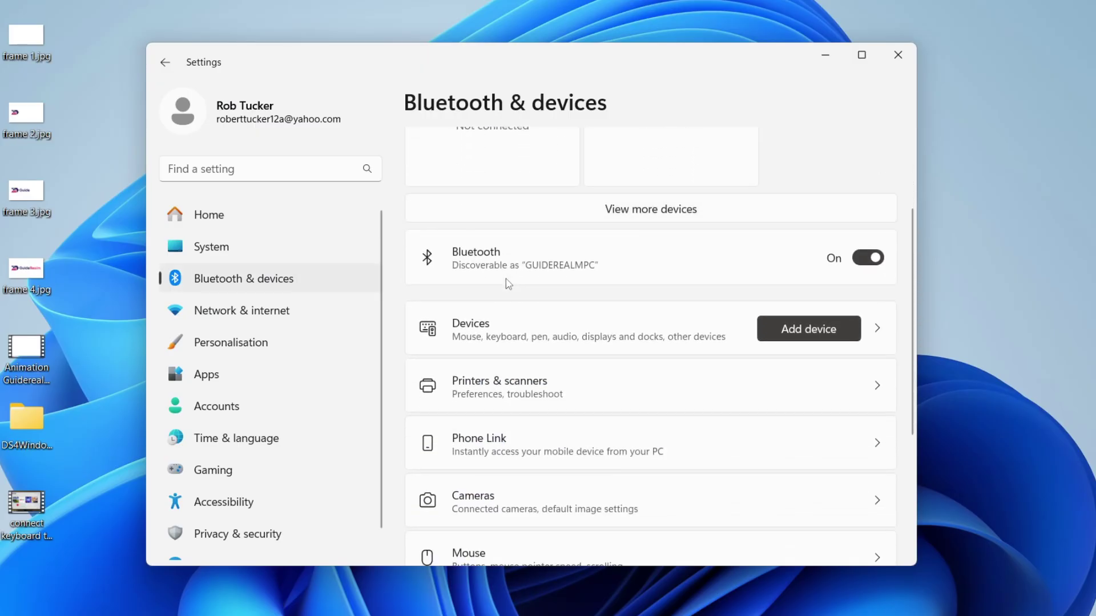
pyautogui.click(822, 276)
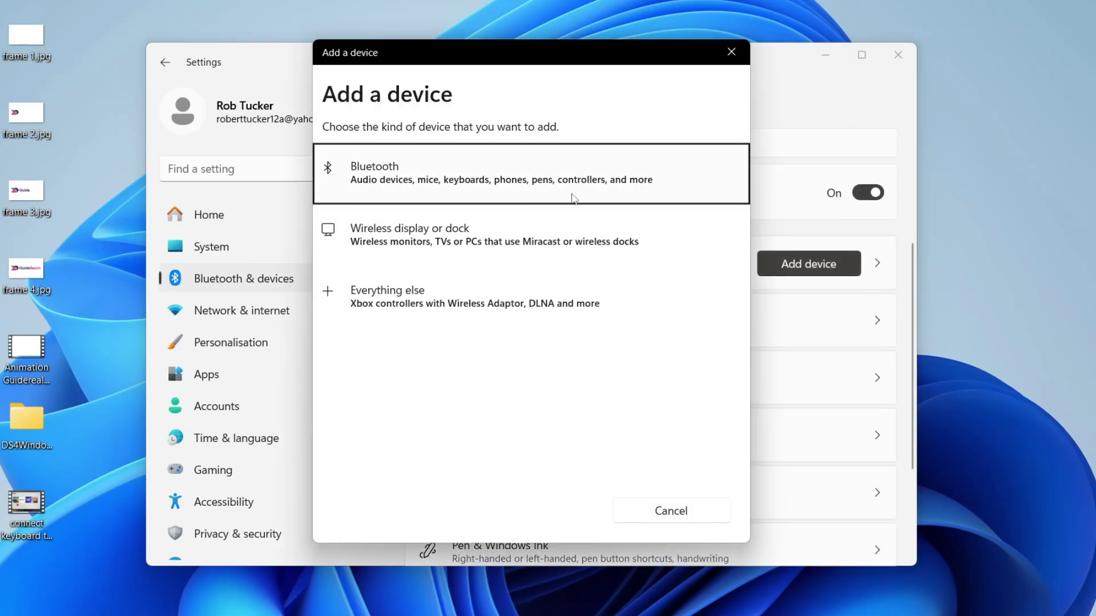
pyautogui.click(542, 187)
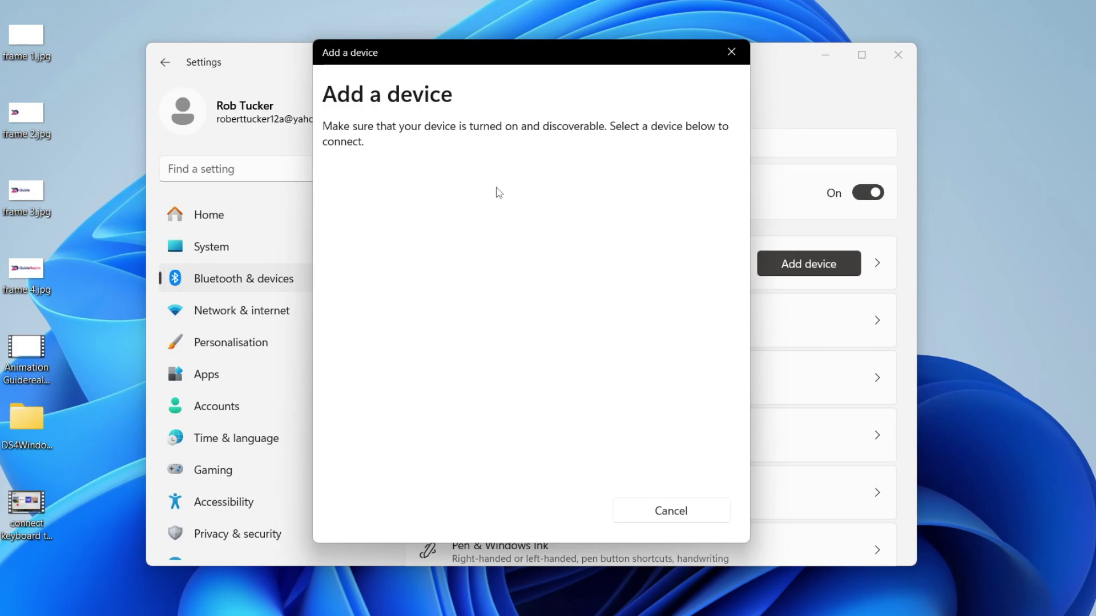
# - Close the Add a device dialog and Settings, then launch Services by searching 'ser'
pyautogui.click(730, 57)
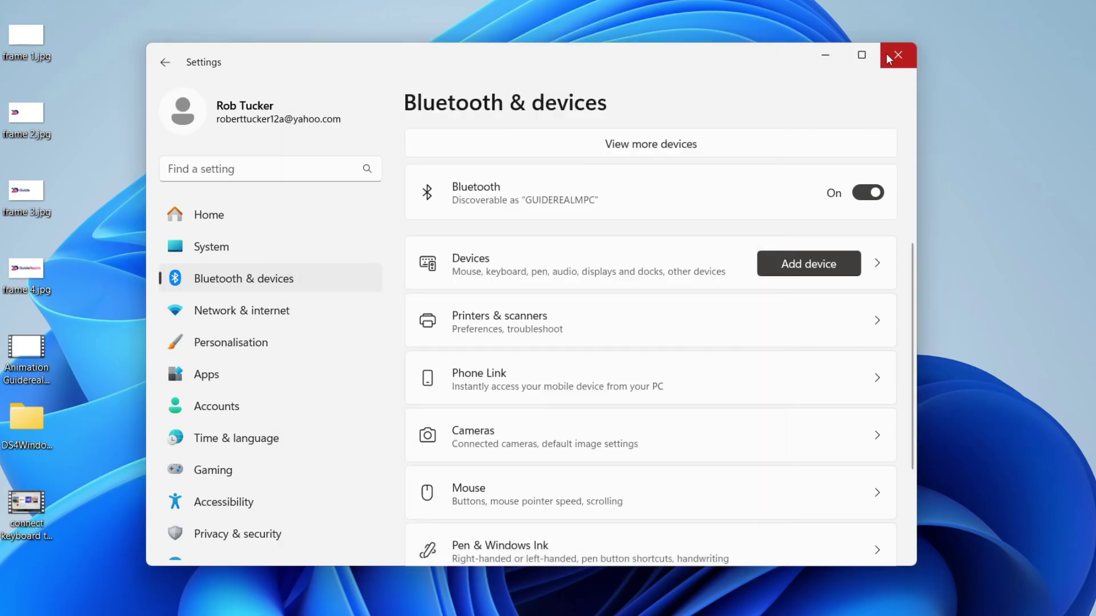
pyautogui.click(898, 55)
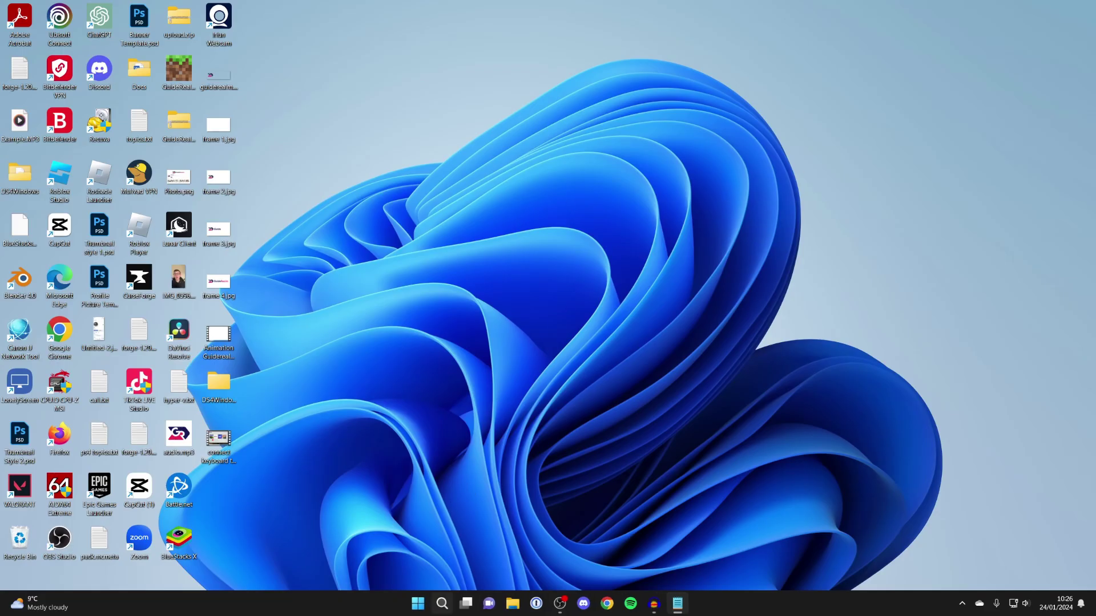
pyautogui.click(442, 603)
pyautogui.write('ser')
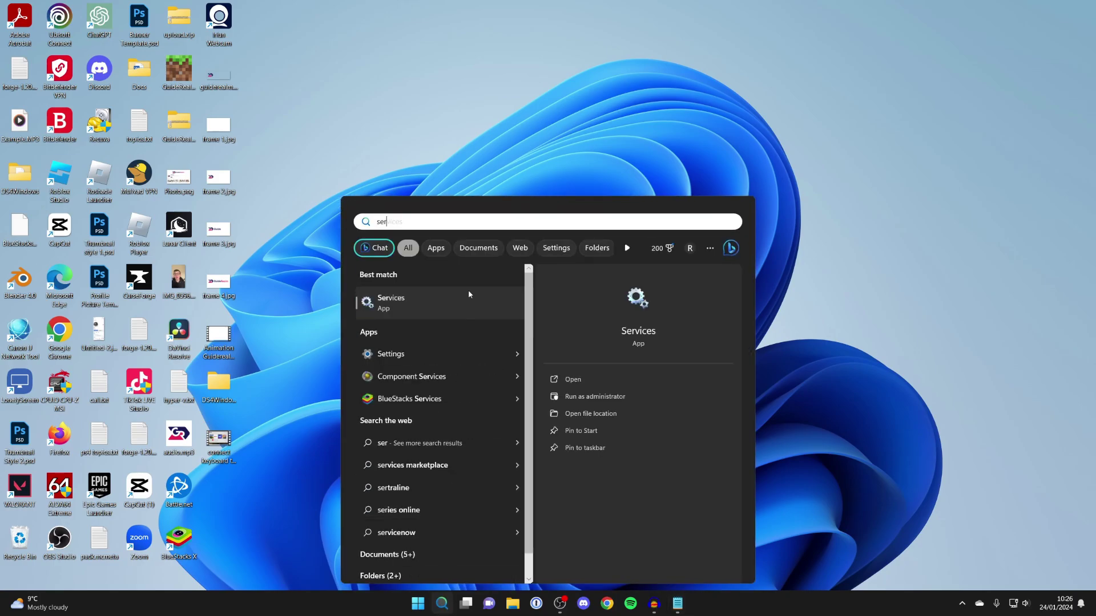
pyautogui.click(470, 301)
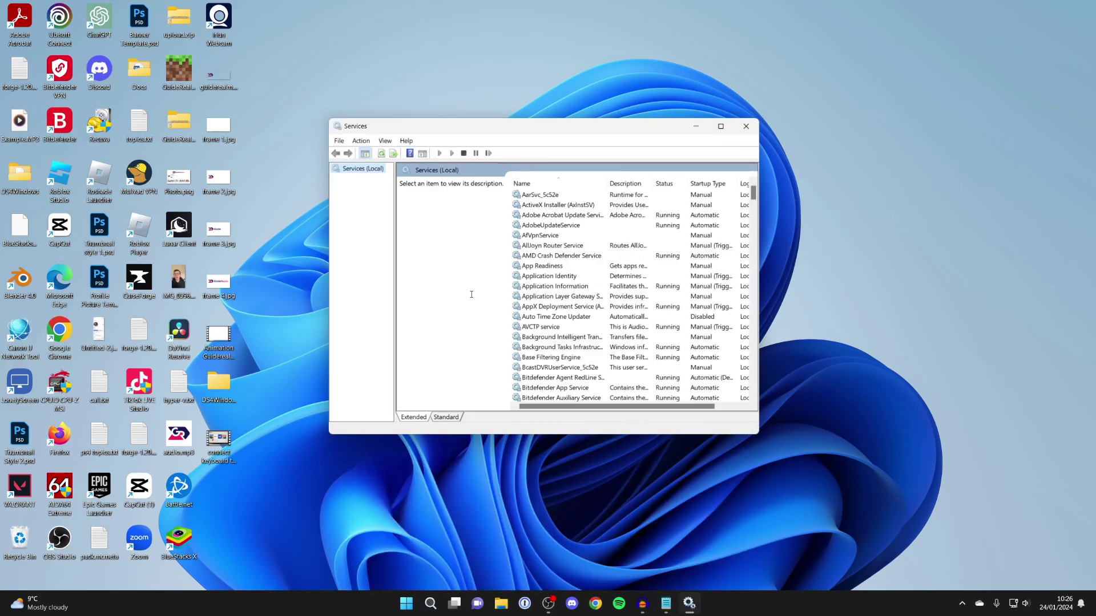
# - Open the Properties dialog of the Bluetooth Support Service
pyautogui.scroll(-6, 537, 282)
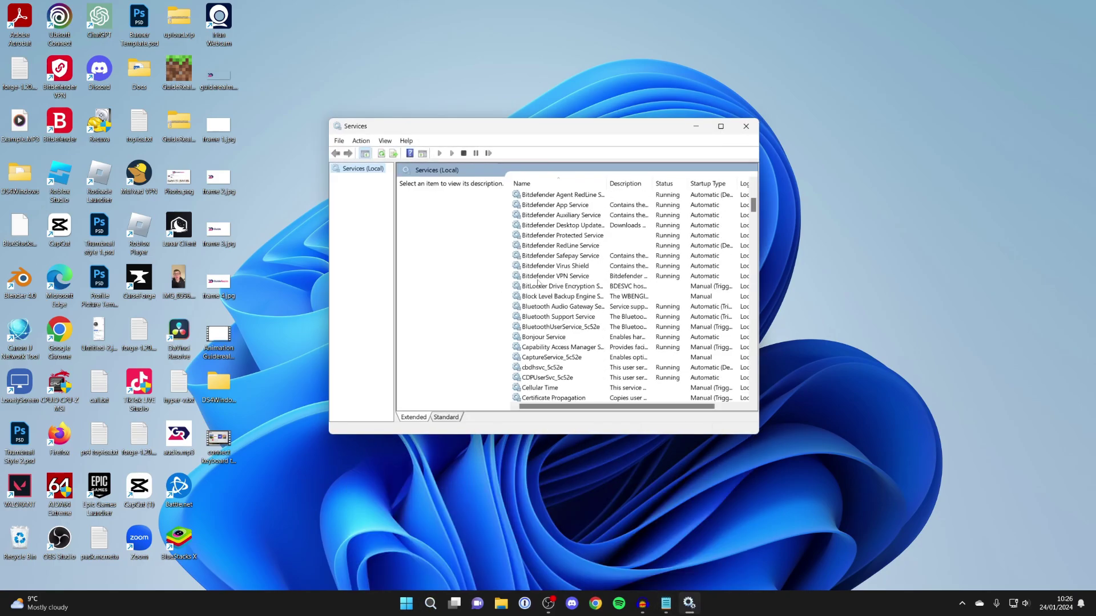
pyautogui.click(545, 318)
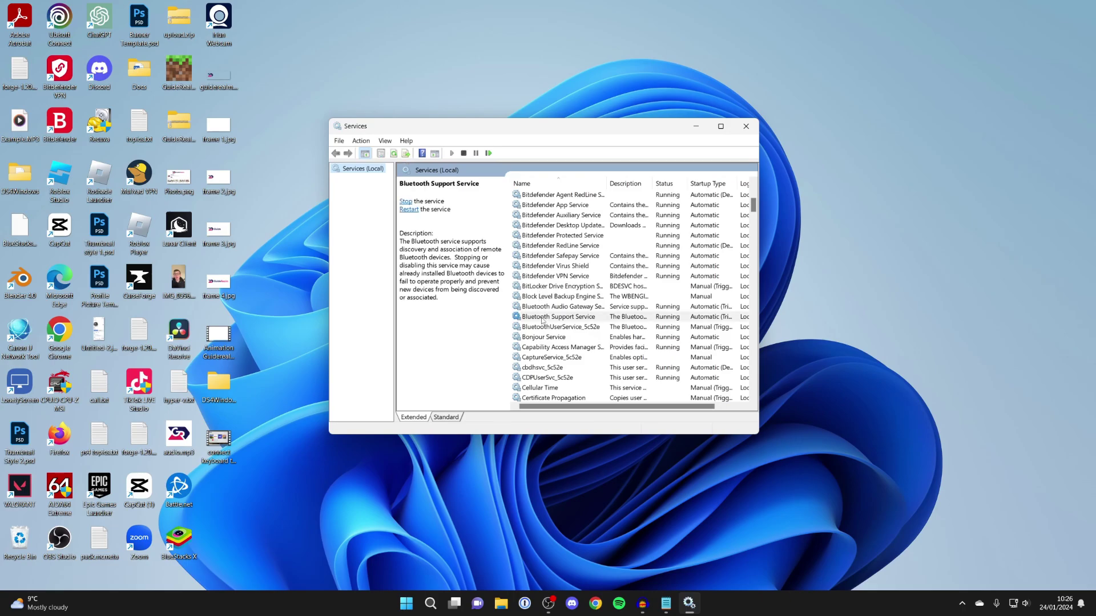
pyautogui.rightClick(556, 322)
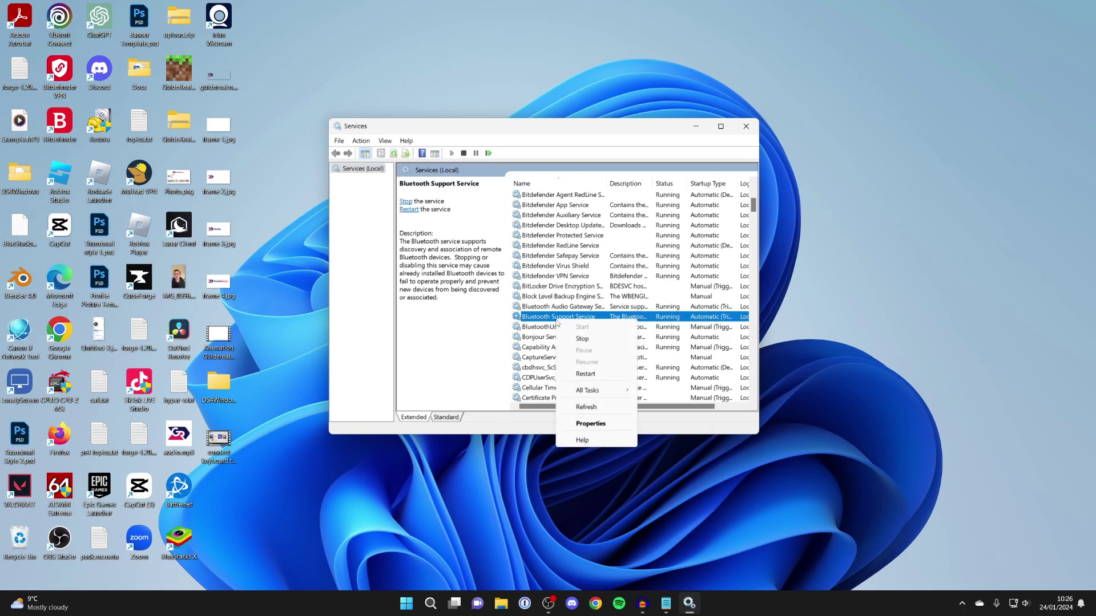
pyautogui.click(602, 424)
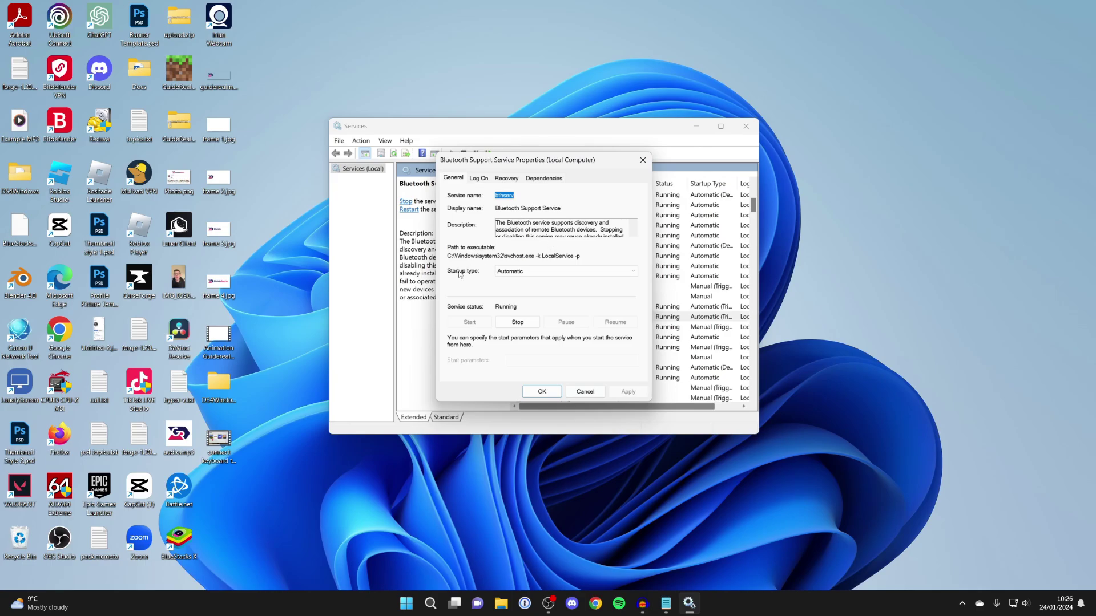
# - Keep the Bluetooth Support Service startup type on Automatic, confirm it's Running, and close its properties
pyautogui.click(523, 273)
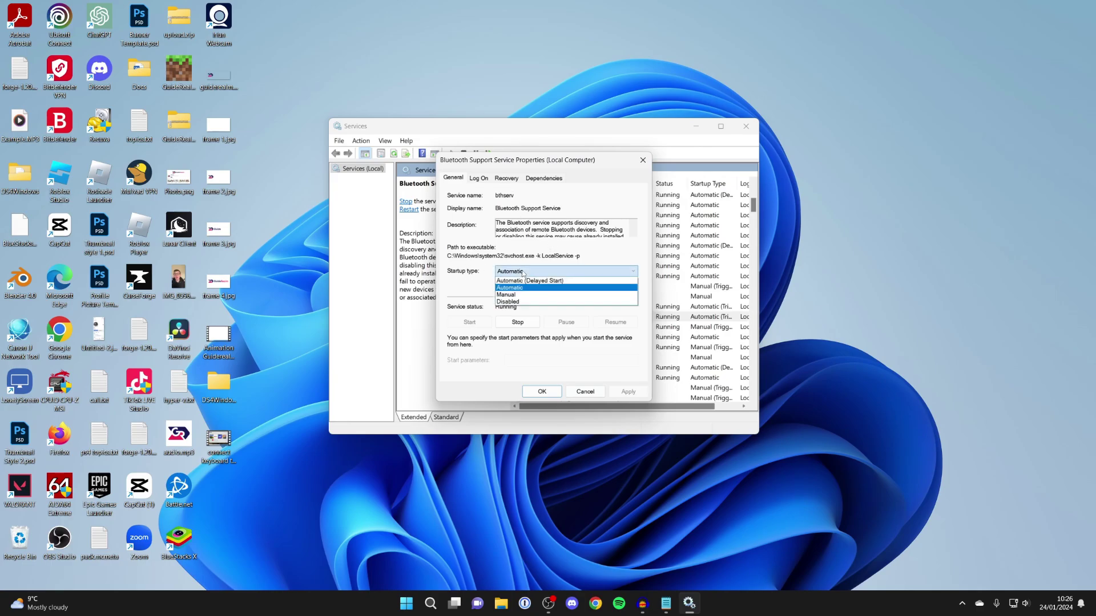
pyautogui.click(457, 284)
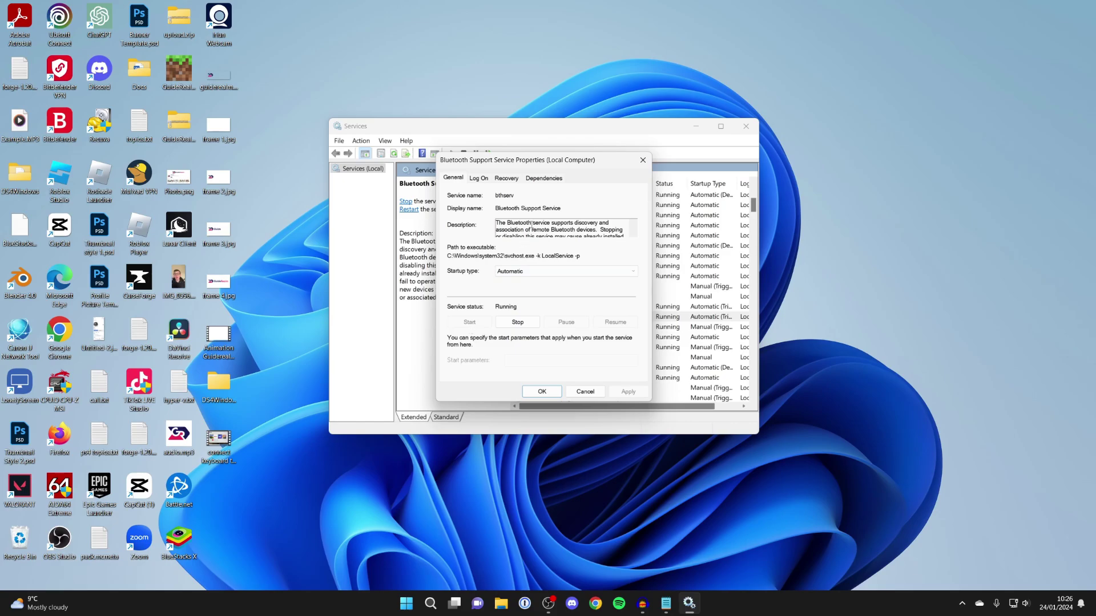
pyautogui.scroll(-1, 557, 229)
pyautogui.scroll(-1, 557, 230)
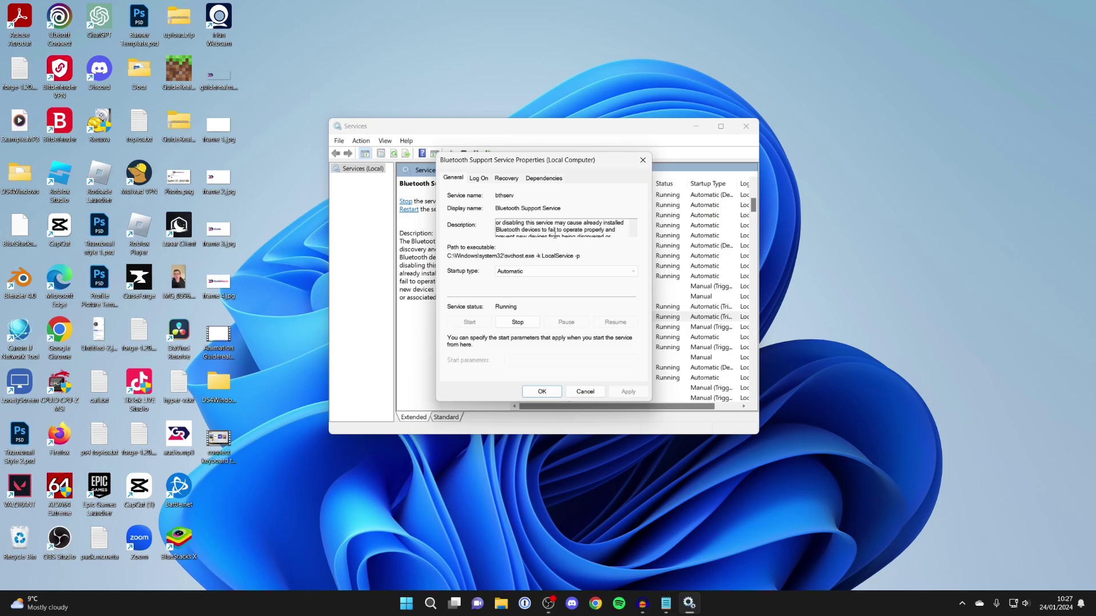
pyautogui.scroll(2, 555, 231)
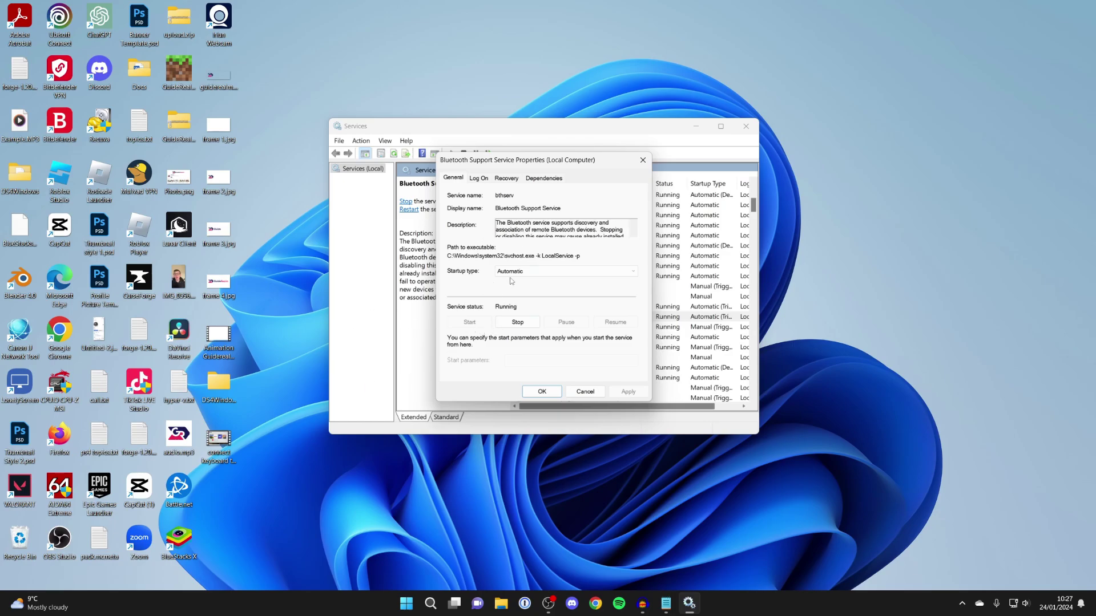
pyautogui.click(642, 160)
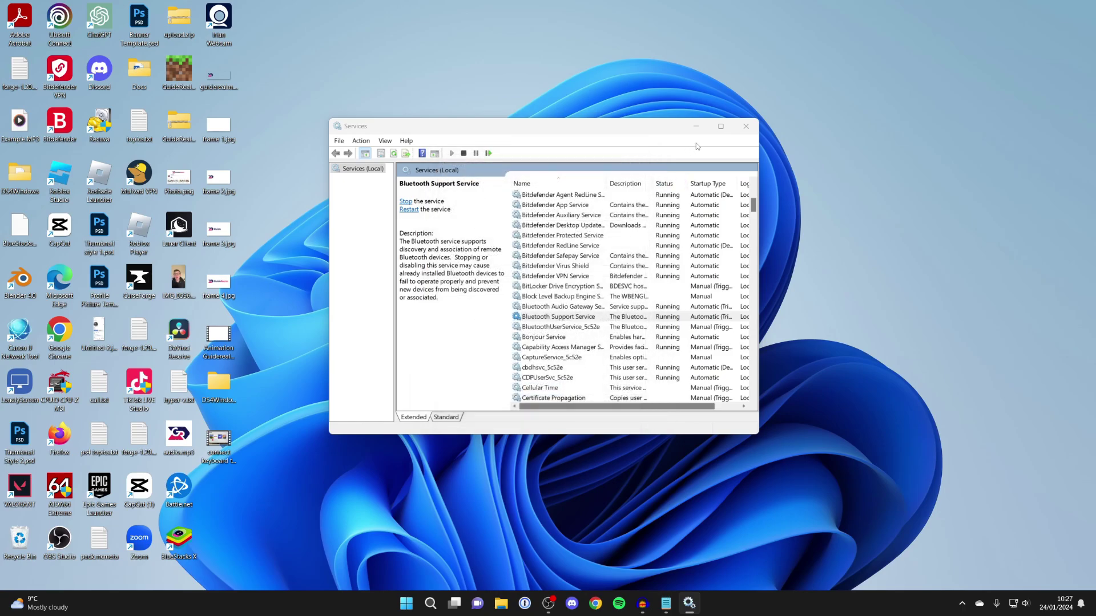
# - Close Services and return to Bluetooth & devices in Settings
pyautogui.click(746, 126)
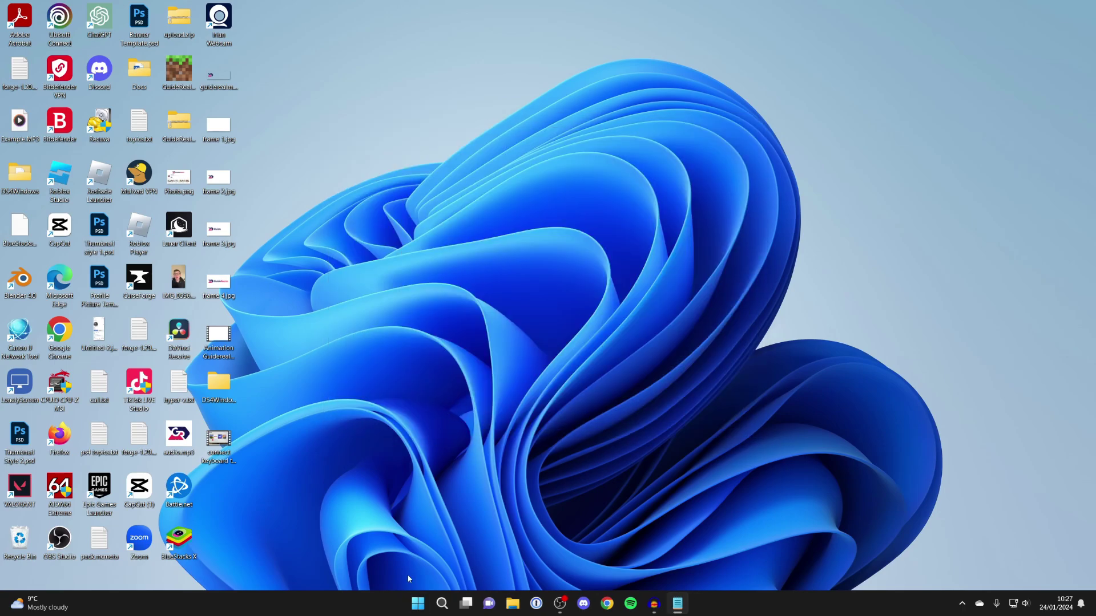
pyautogui.click(418, 603)
pyautogui.click(678, 291)
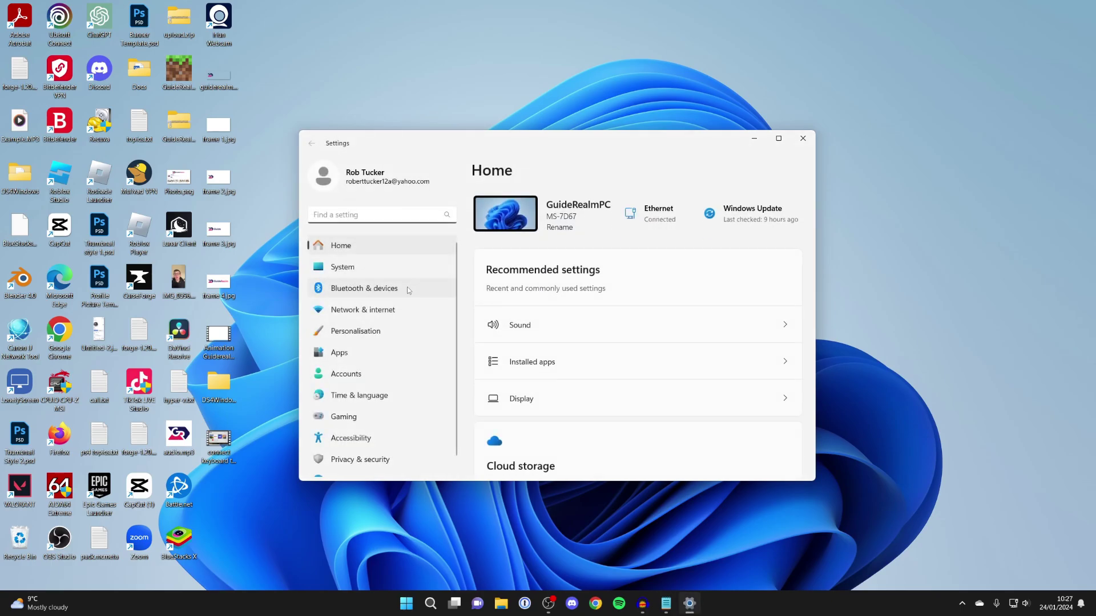
pyautogui.click(413, 287)
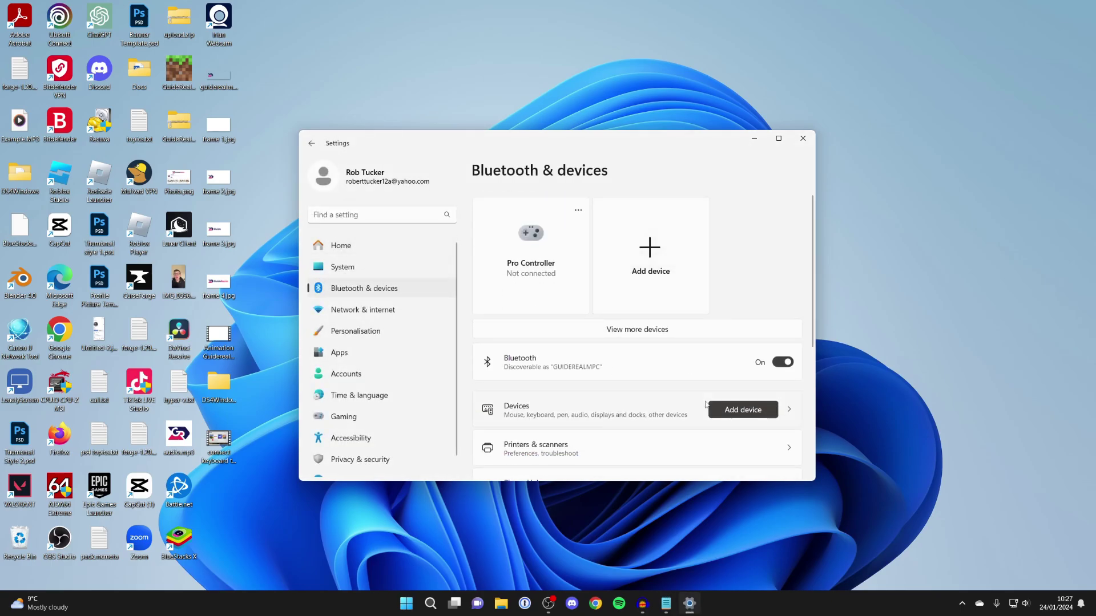
# - Retry Add device, then close the Add a device dialog and Settings
pyautogui.click(742, 410)
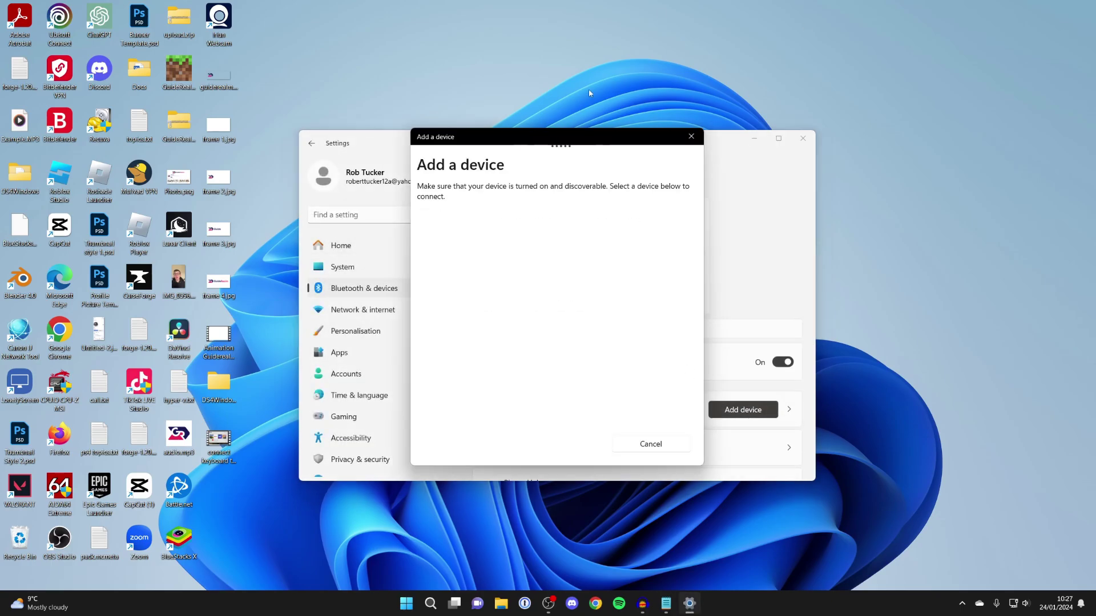
pyautogui.click(691, 137)
pyautogui.click(814, 145)
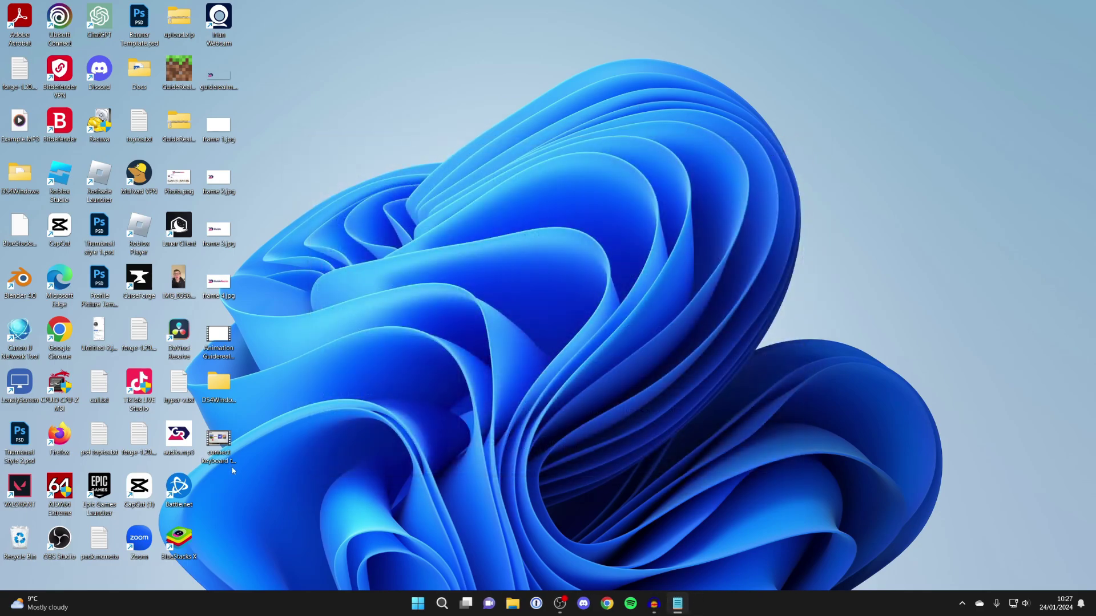
pyautogui.click(417, 603)
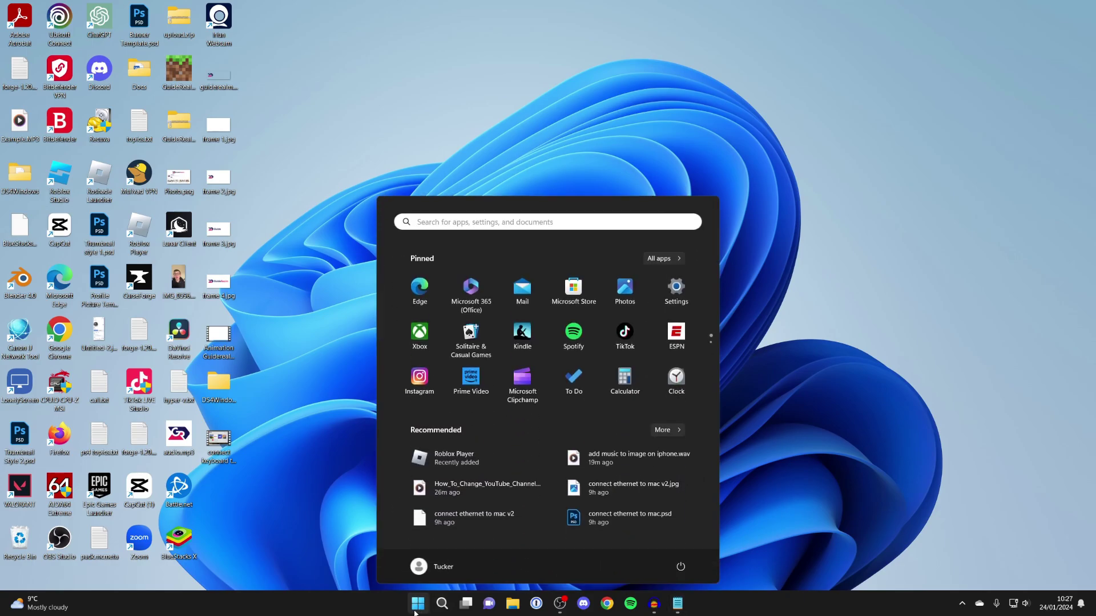
pyautogui.click(680, 566)
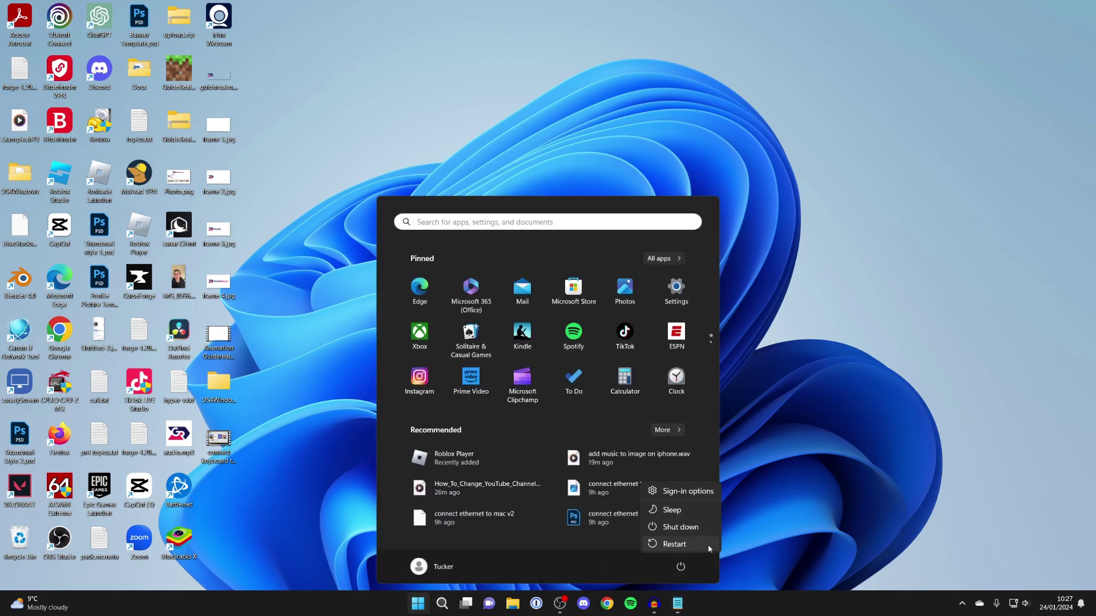
pyautogui.click(612, 569)
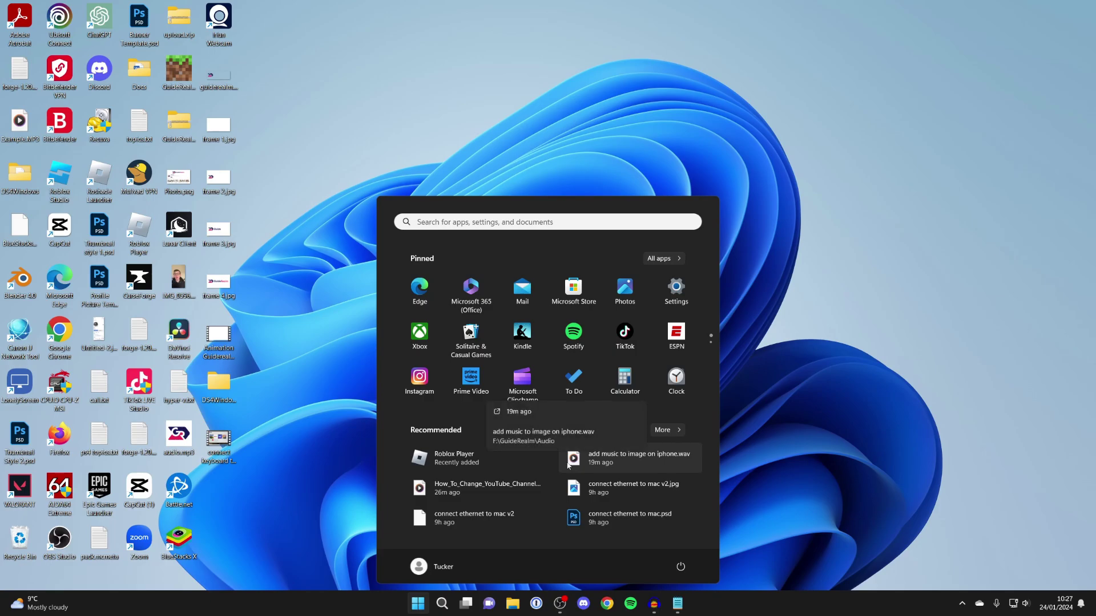
pyautogui.click(627, 80)
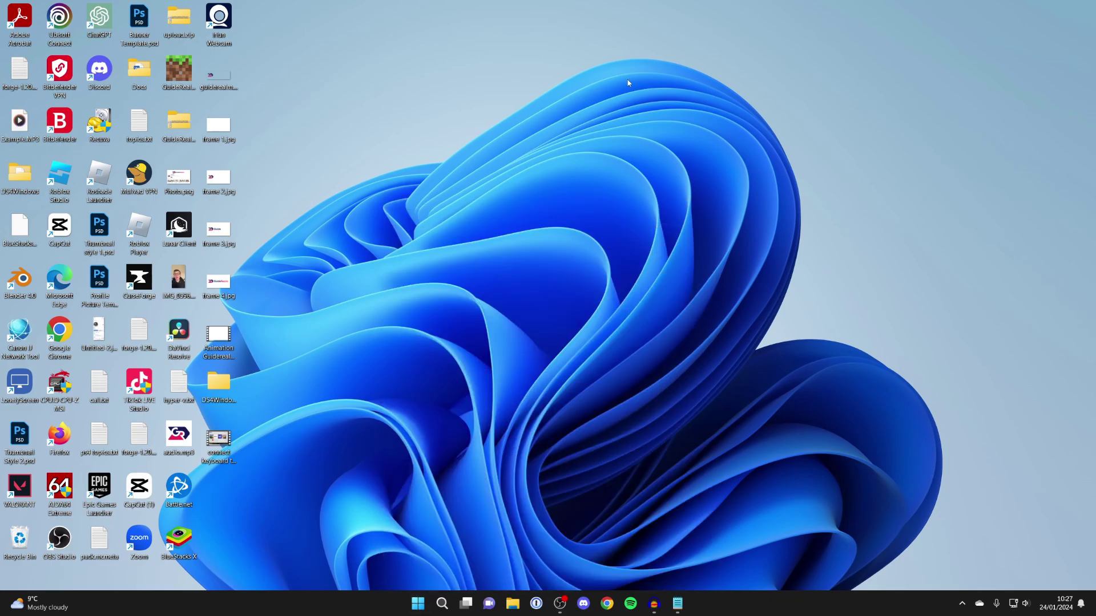